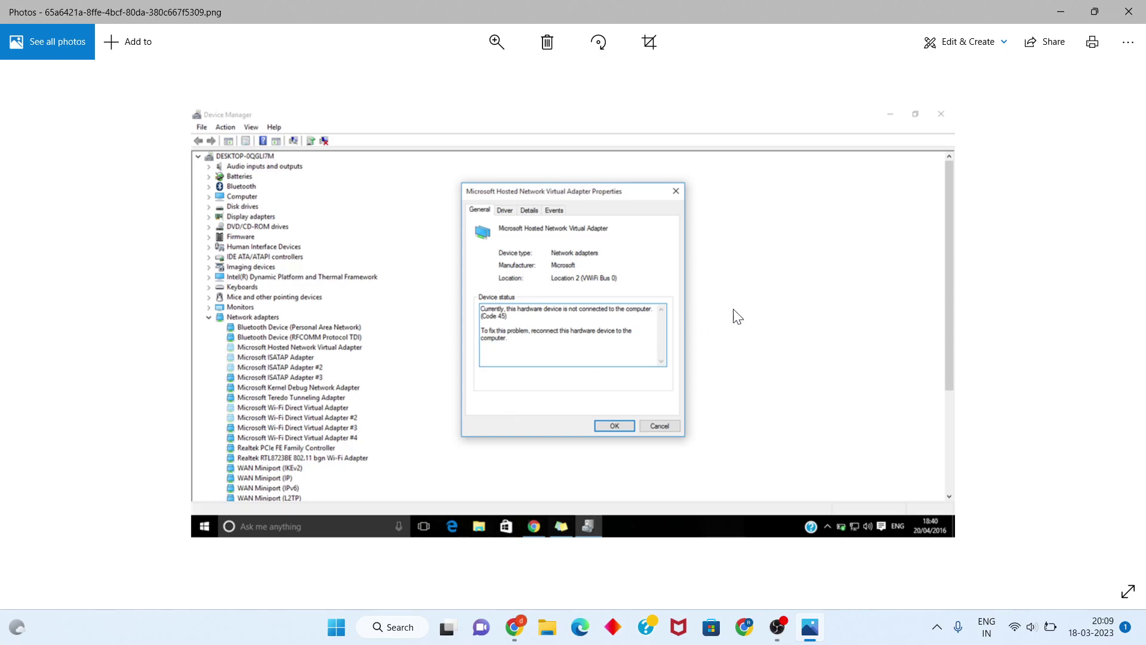
Minimize the Photos window showing the Code 45 error screenshot
left_click(1066, 19)
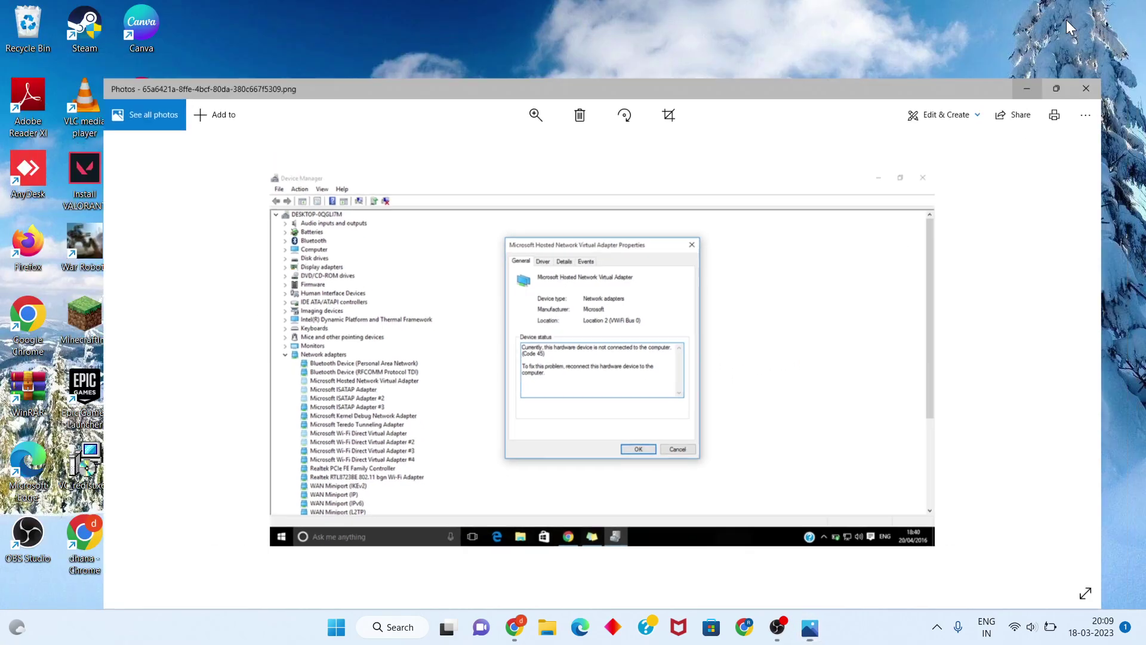
Search Windows for 'de' and launch Device Manager maximized to full screen
left_click(400, 626)
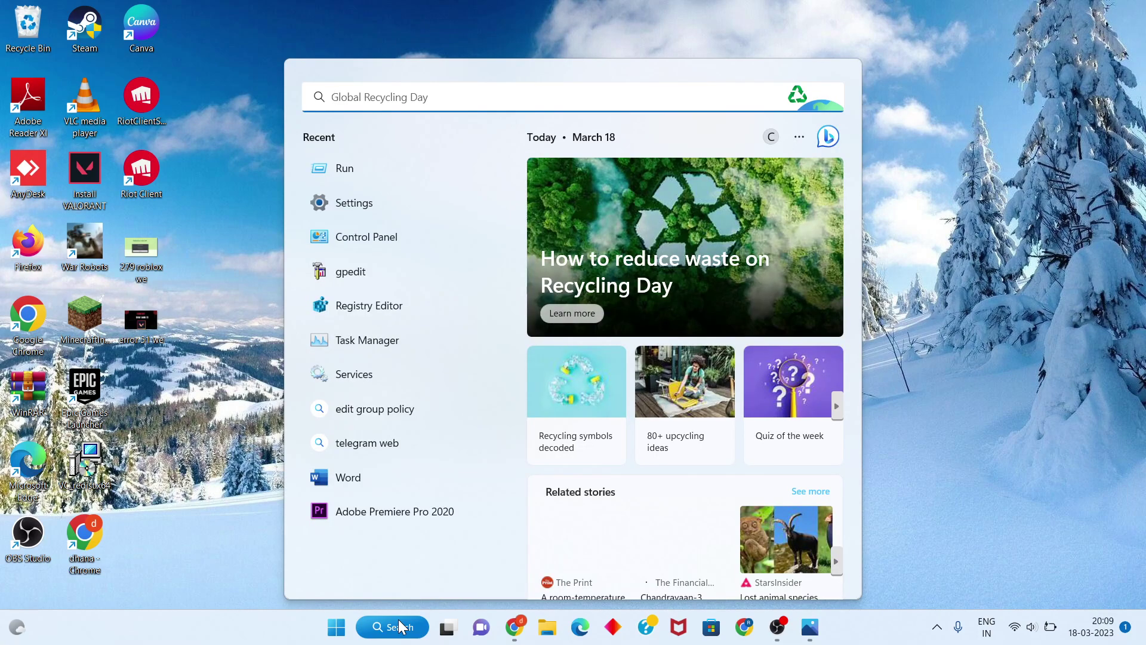
type("de")
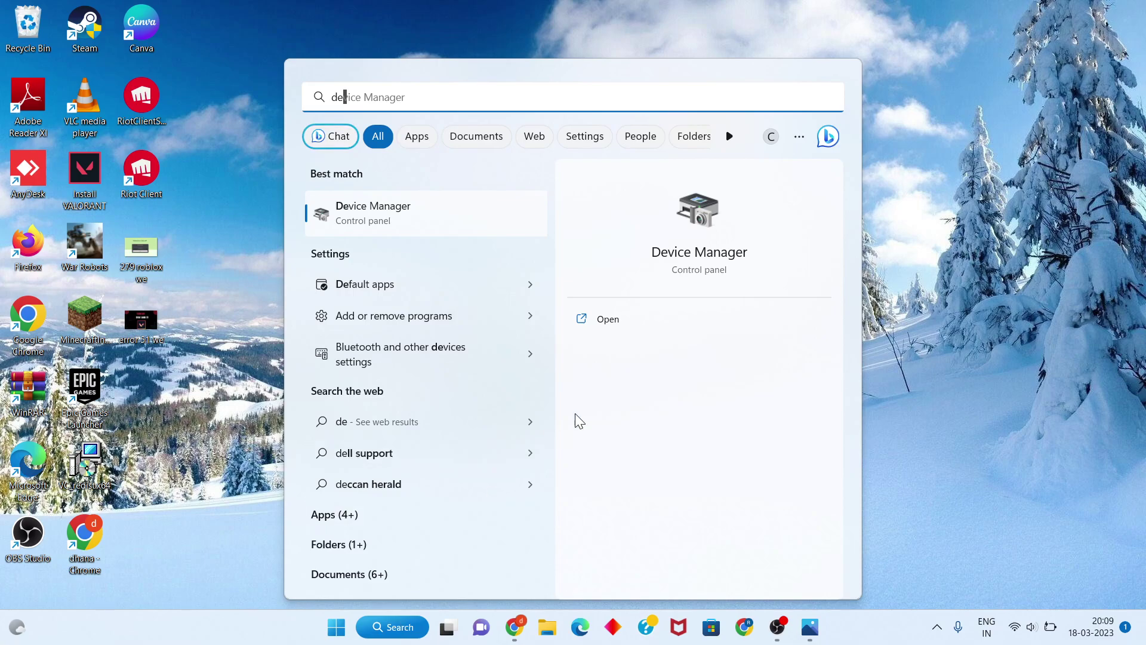
left_click(635, 334)
left_click(631, 316)
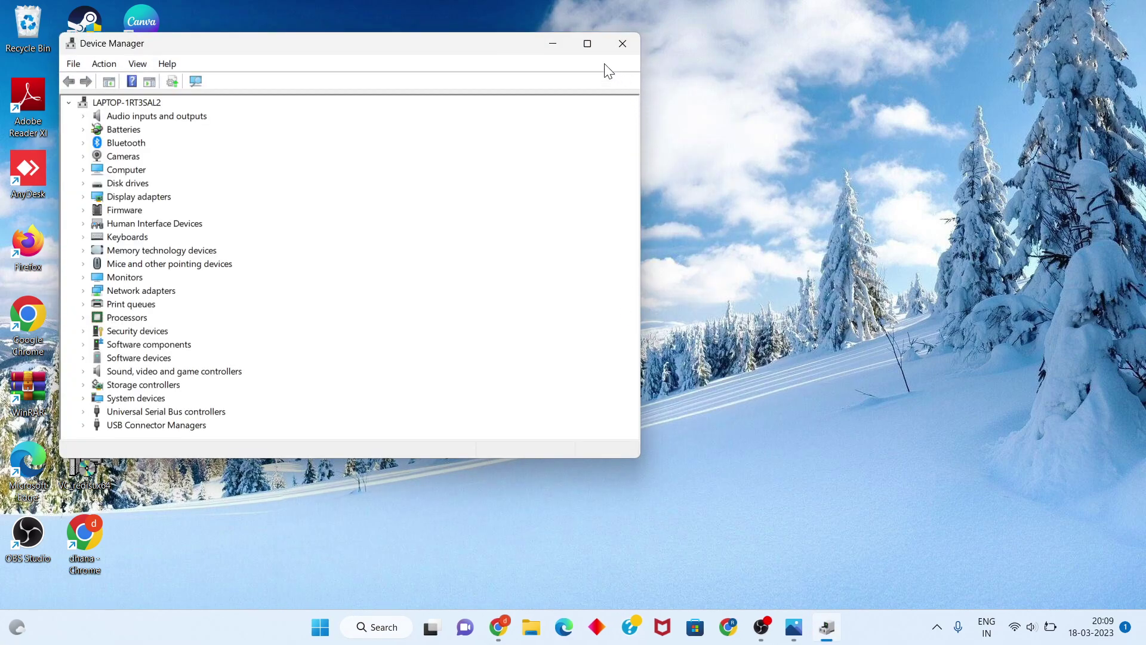
left_click(586, 43)
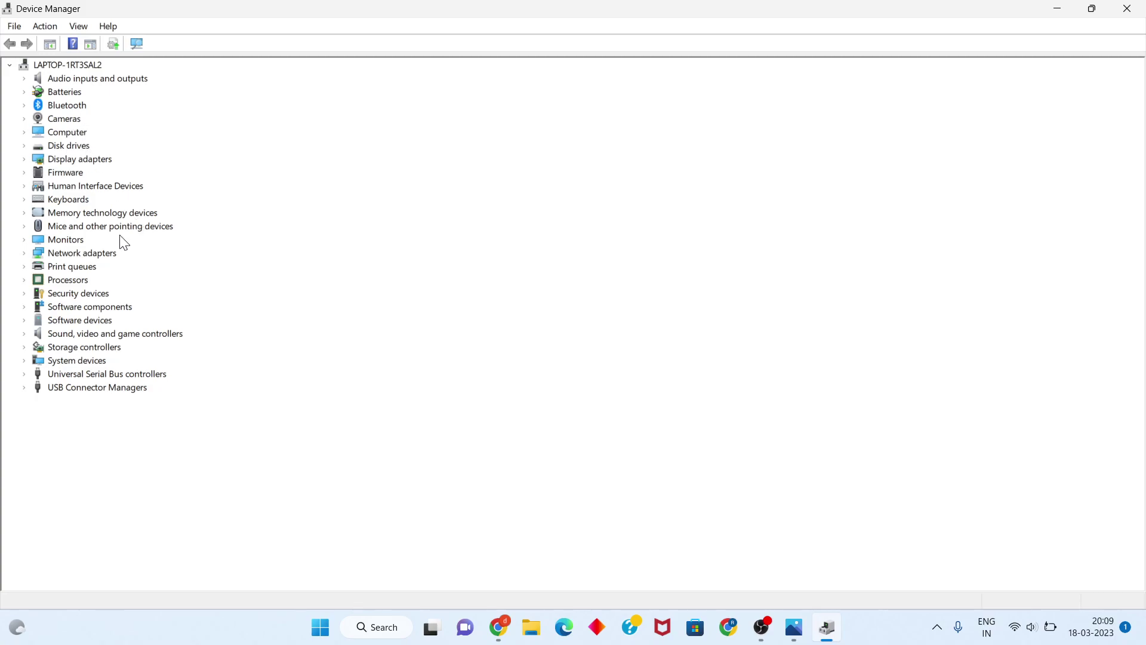
Expand Network adapters and select the MediaTek MT7921 Wi-Fi 6 802.11ax PCIe Adapter
left_click(66, 254)
left_click(25, 253)
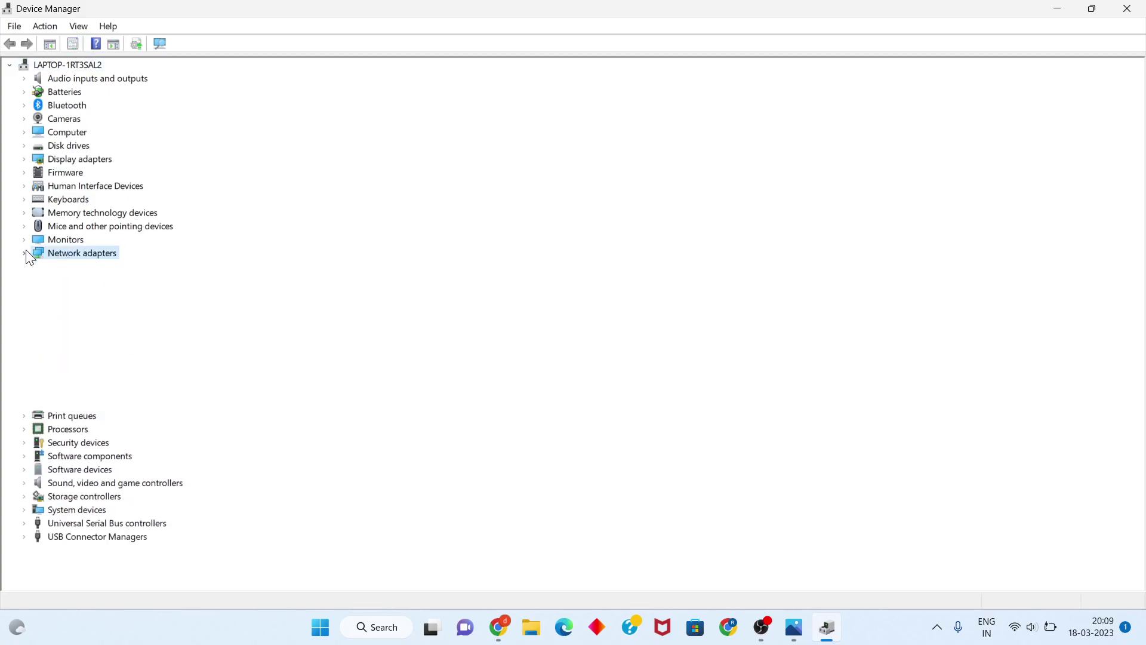
left_click(153, 293)
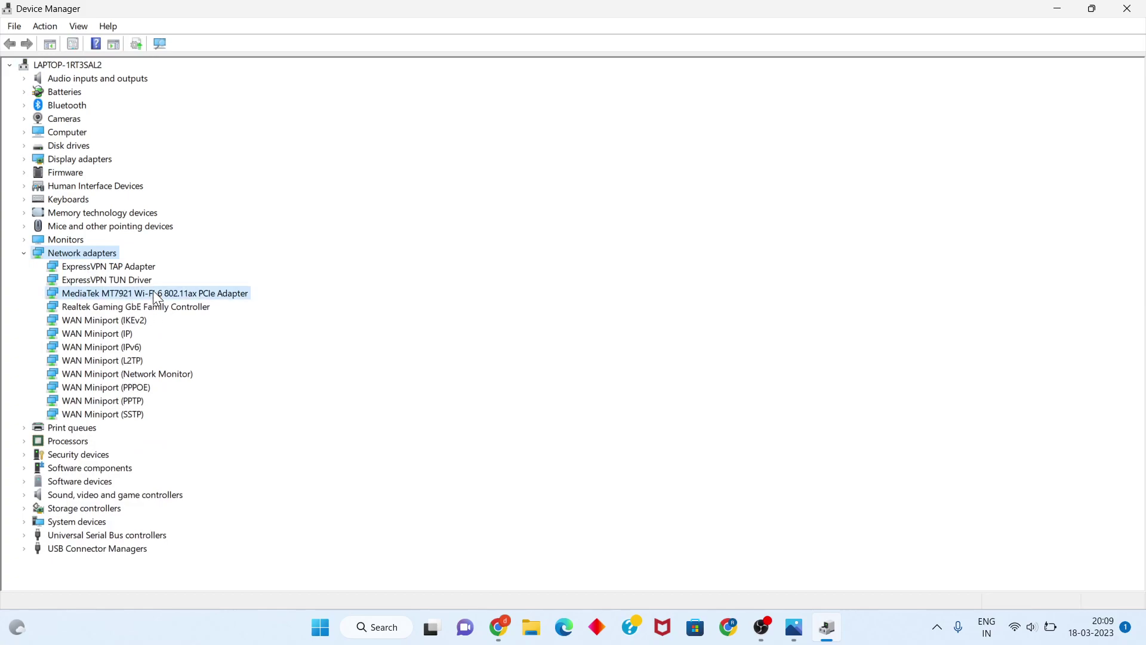
Search automatically for a MediaTek adapter driver, finding the best already installed, then close the result
right_click(153, 291)
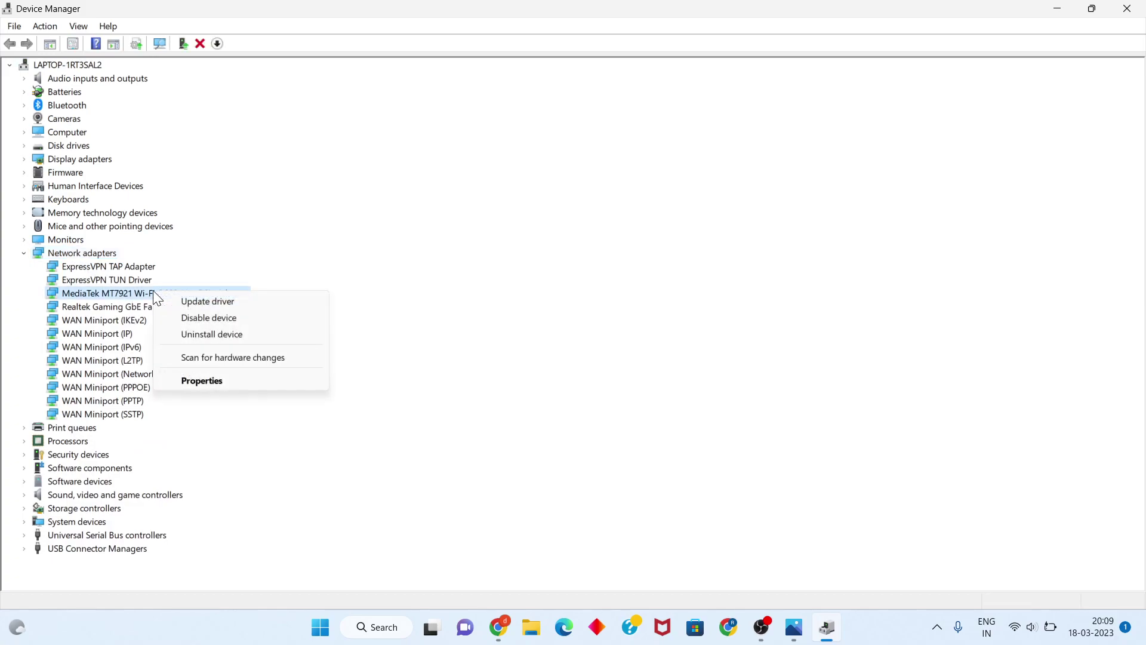
left_click(215, 300)
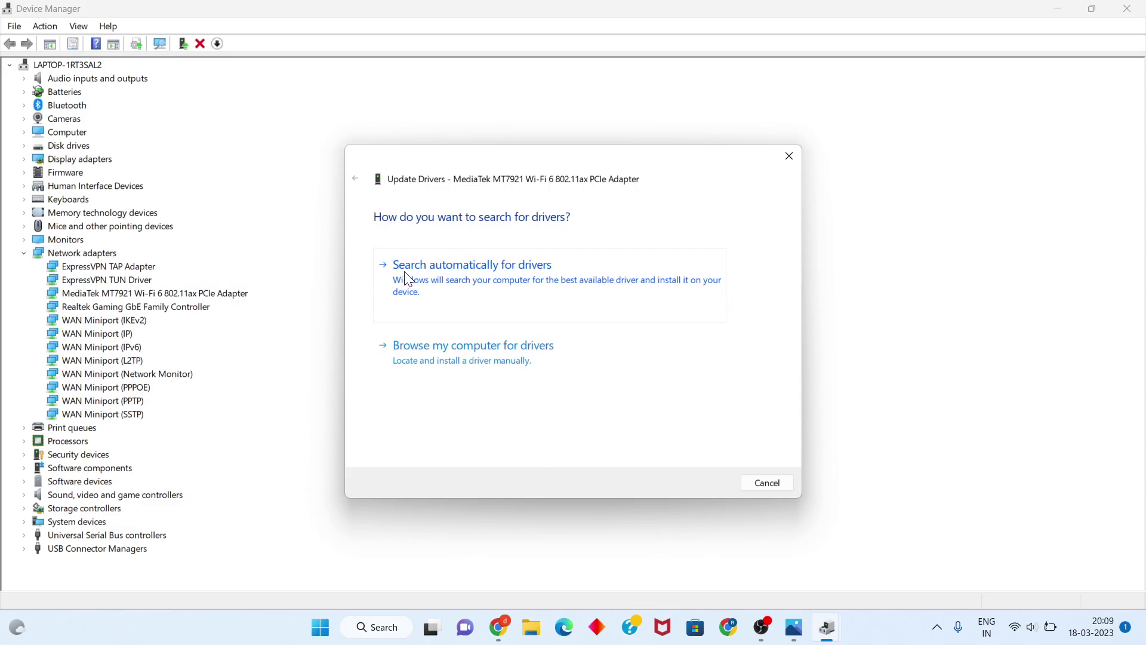
left_click(543, 277)
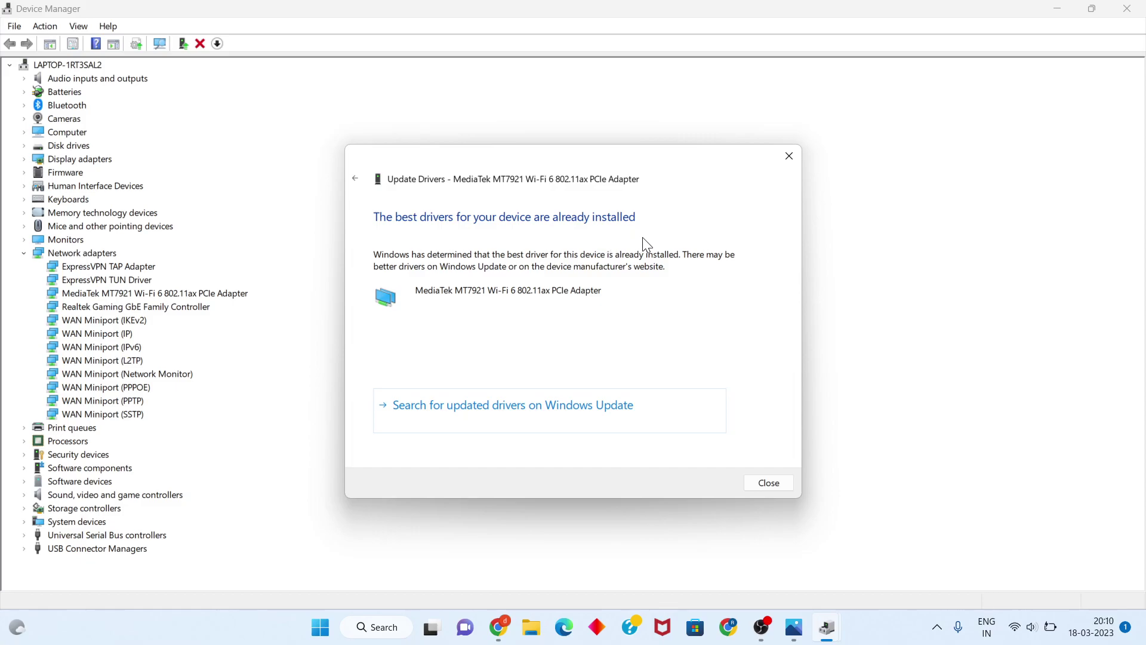
left_click(790, 155)
Uninstall the MediaTek Wi-Fi 6 adapter, then scan for hardware changes so it reinstalls
right_click(230, 299)
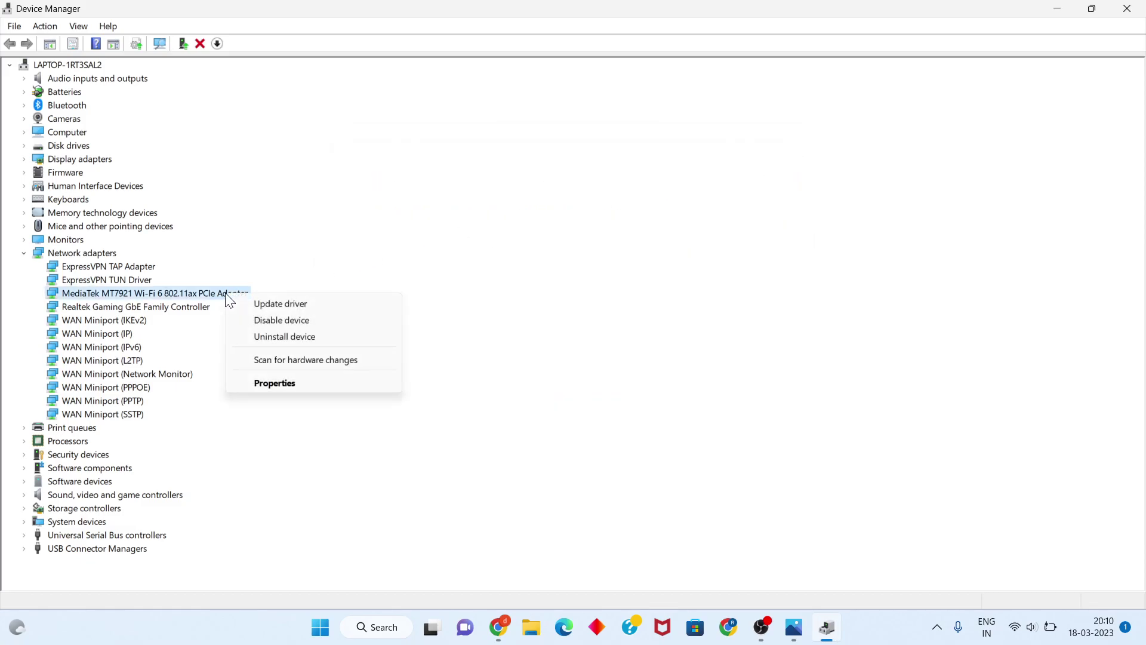
left_click(283, 336)
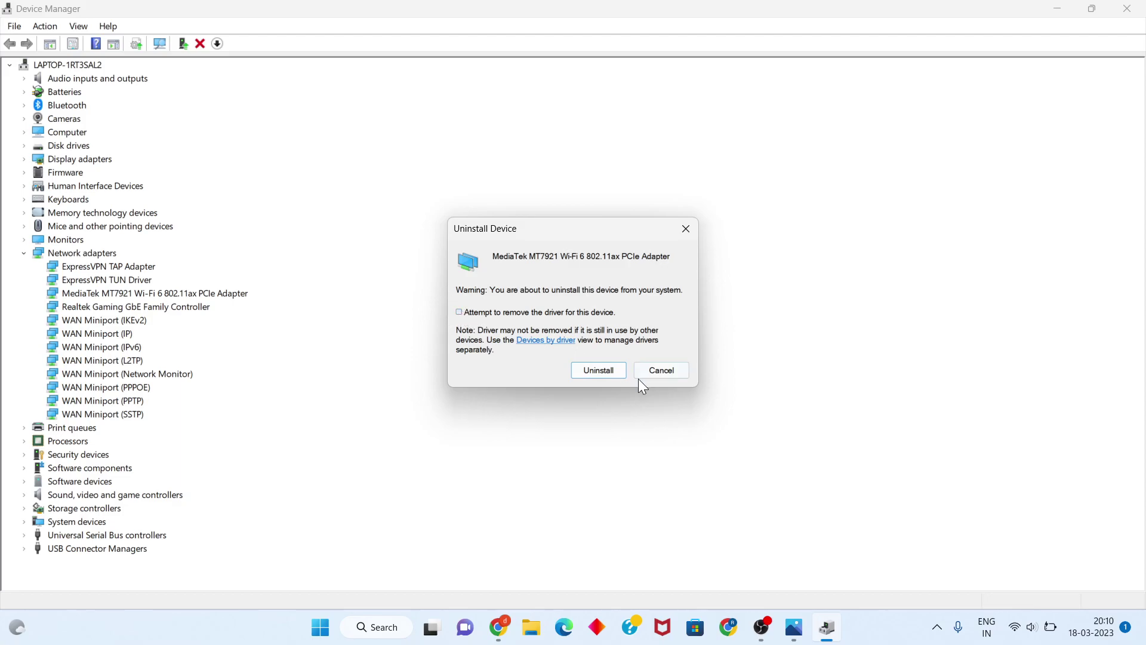
left_click(595, 372)
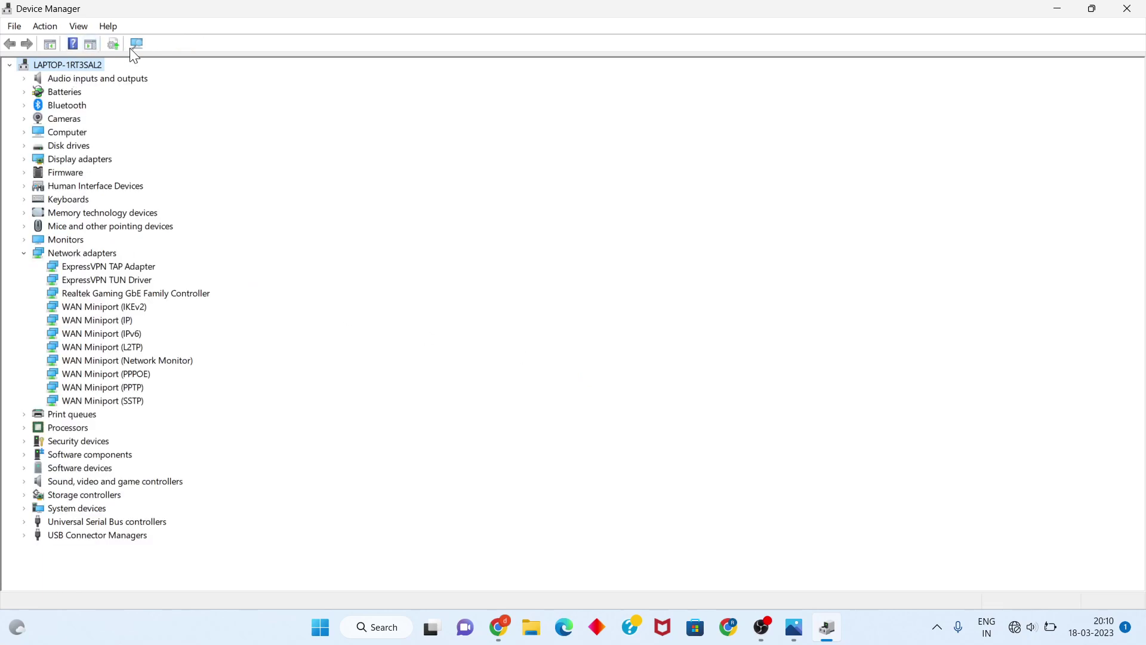
left_click(132, 45)
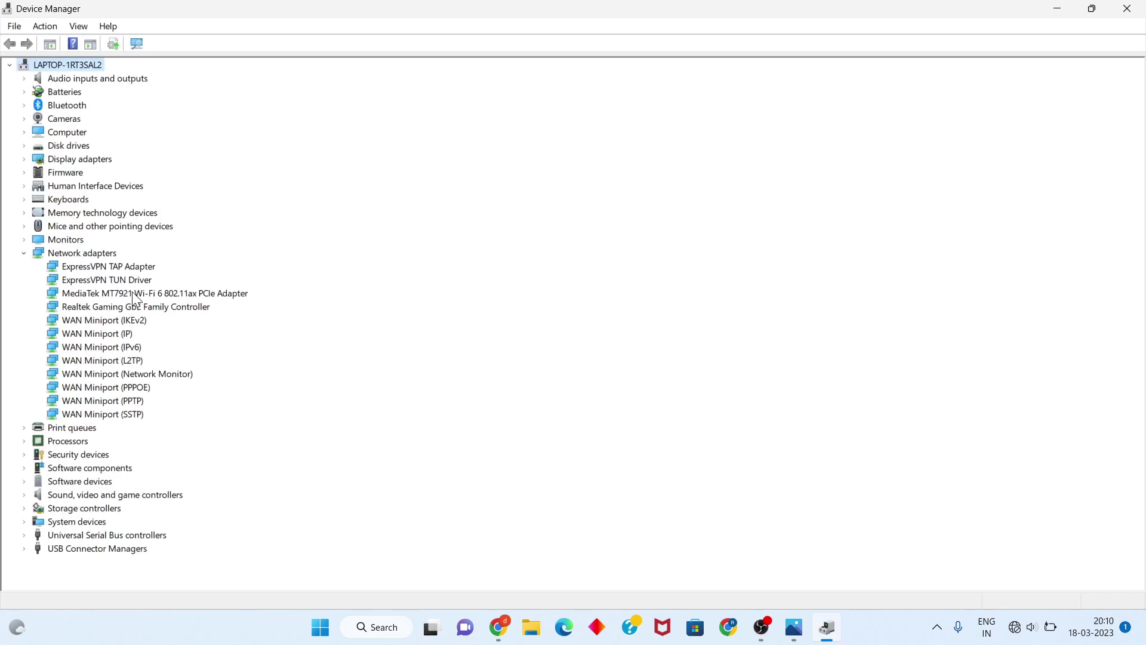
left_click(140, 292)
Recheck the reinstalled MediaTek adapter's driver automatically, then close the result and Device Manager
right_click(139, 292)
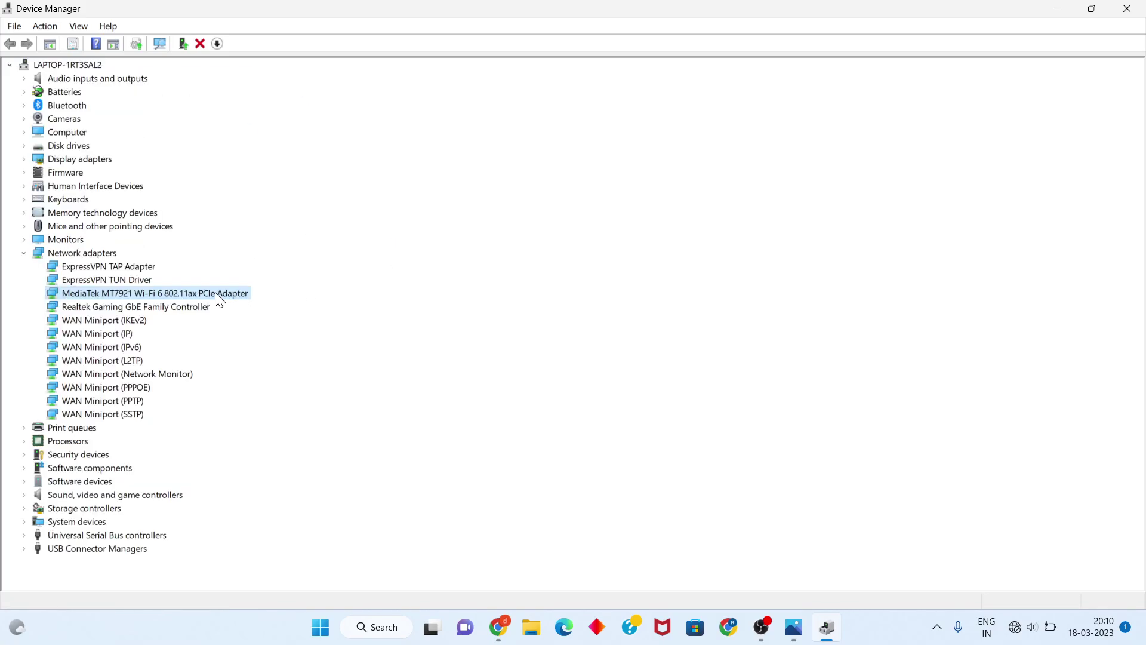
right_click(218, 300)
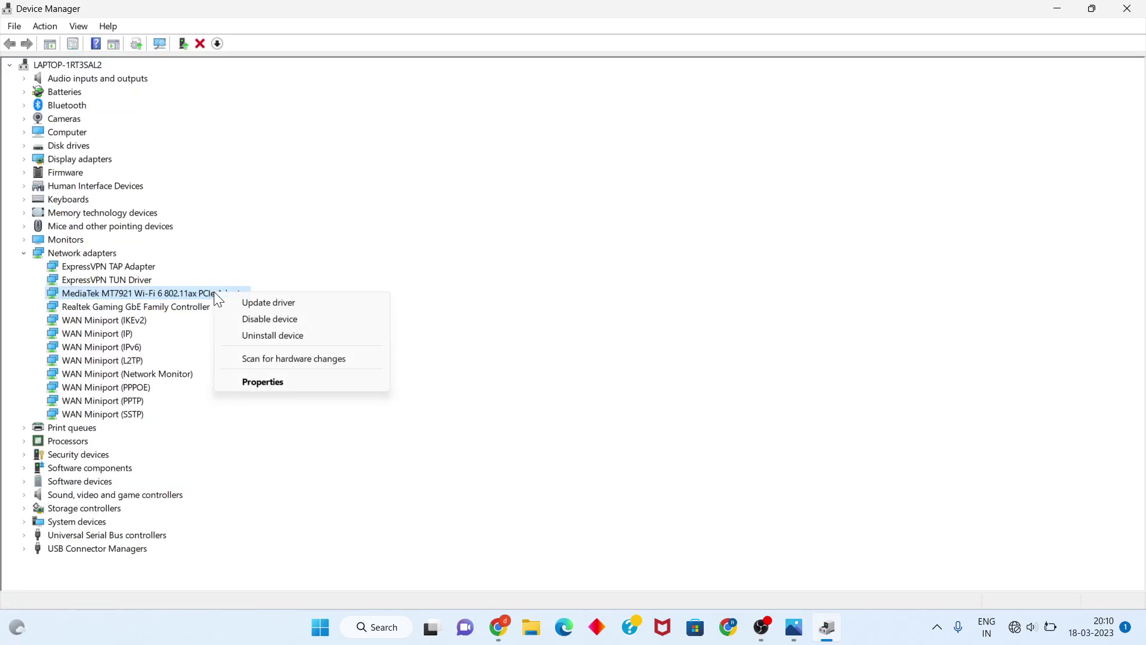
left_click(280, 299)
left_click(423, 306)
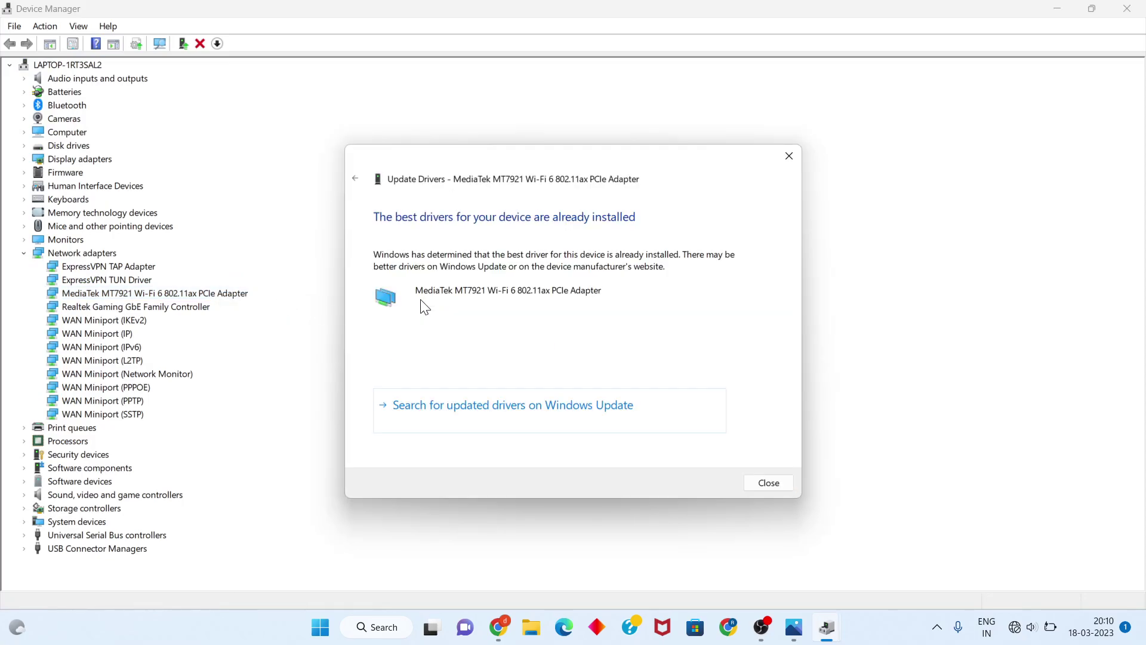
left_click(789, 156)
left_click(1127, 9)
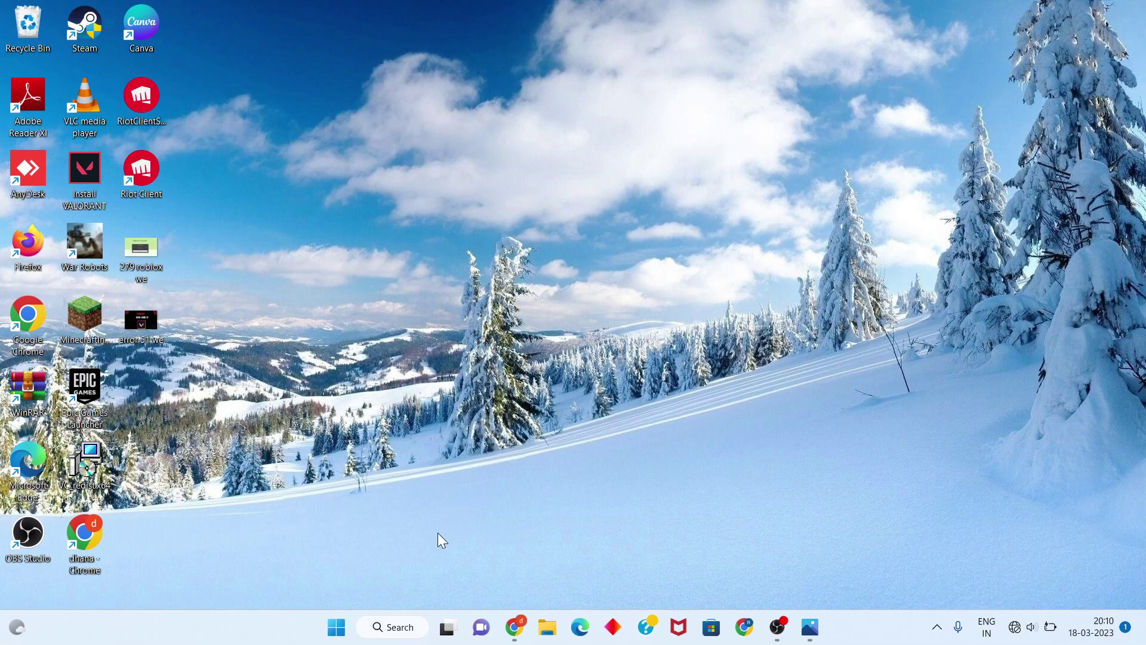
Open Run and execute msdt.exe -id devicediagnostic to launch the Hardware and Devices troubleshooter
left_click(395, 626)
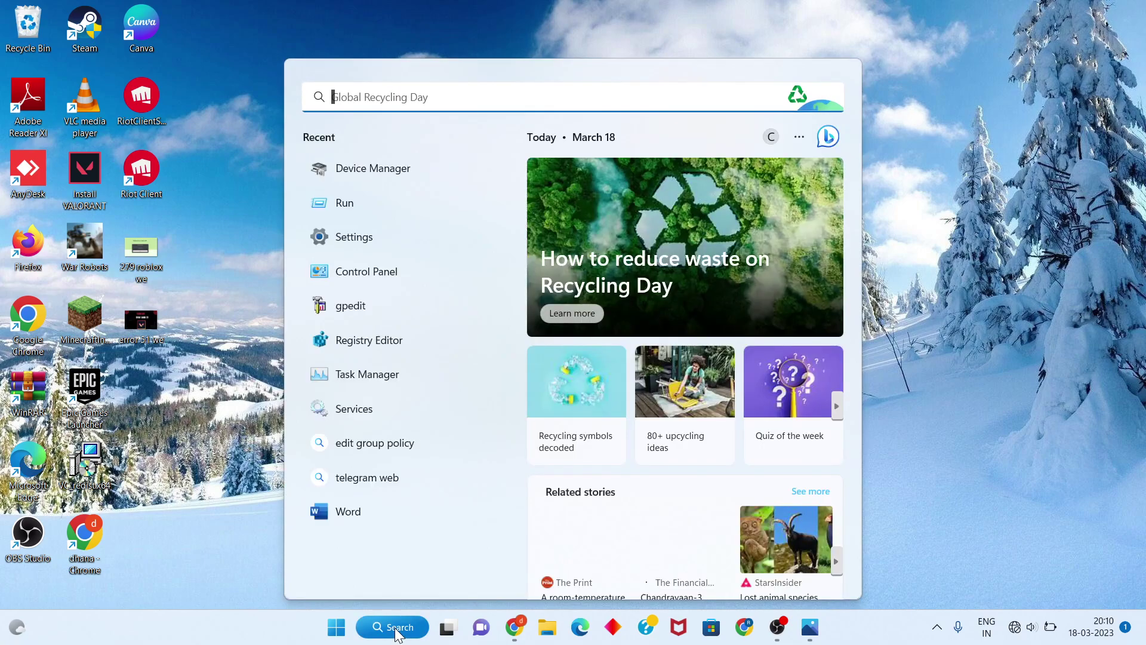
type("run")
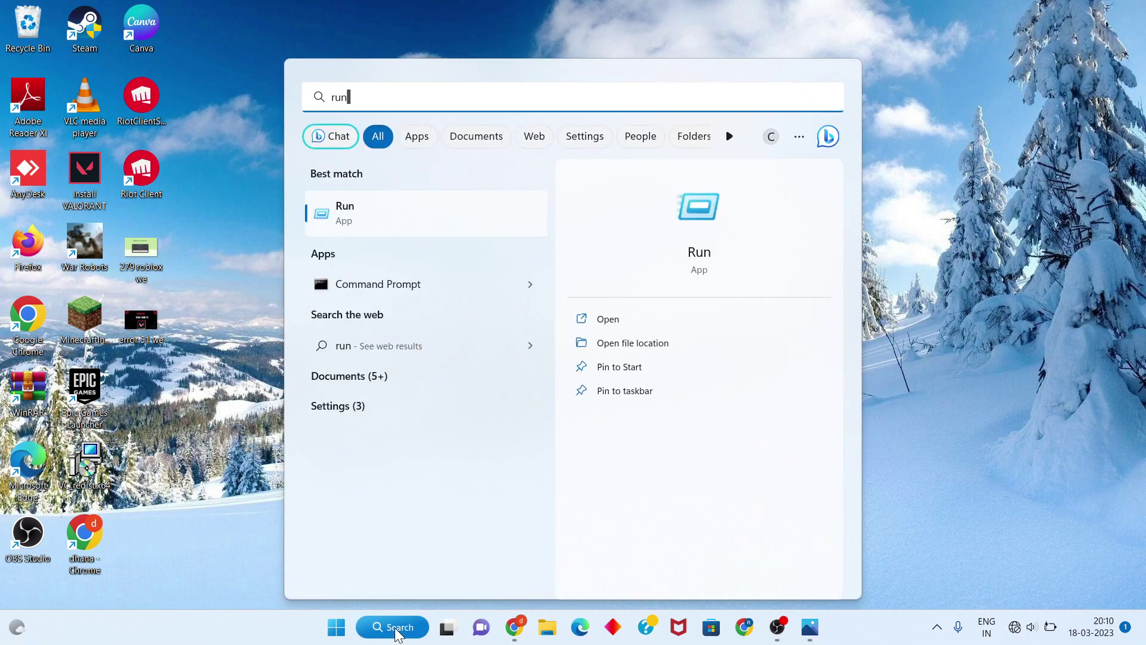
key("Return")
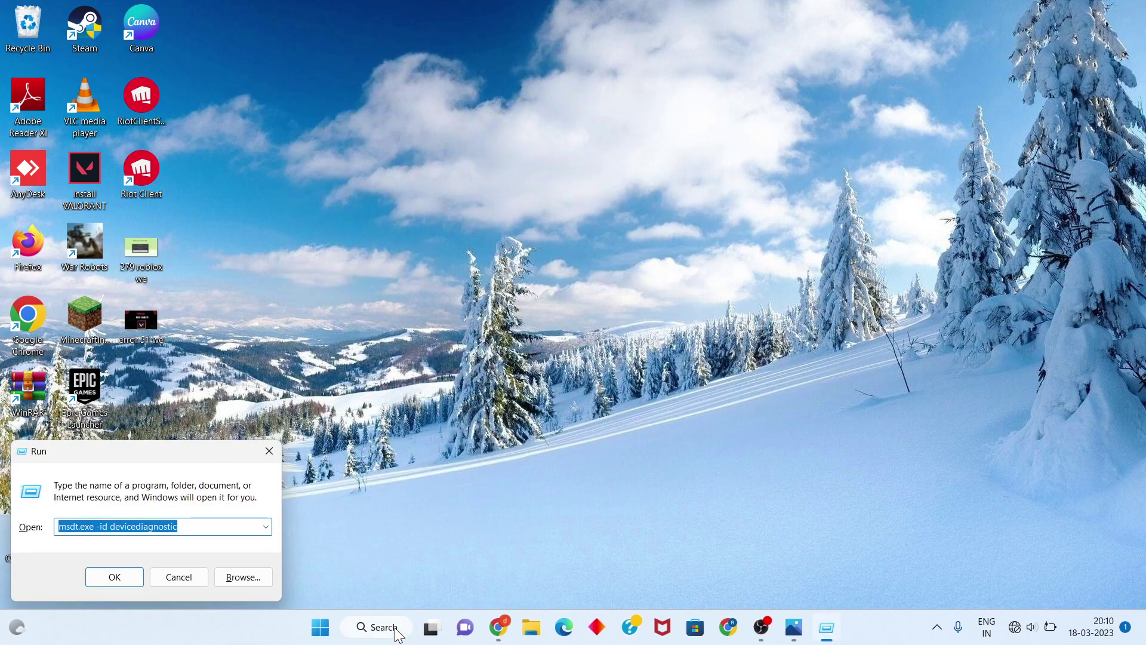
left_click(205, 528)
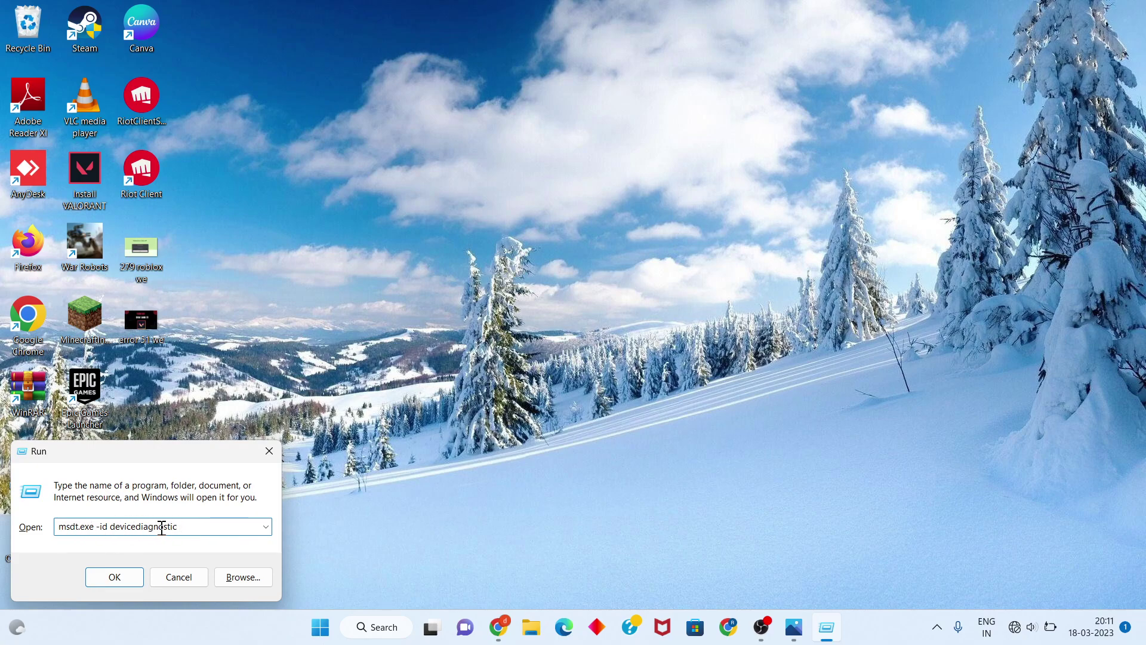
left_click(115, 577)
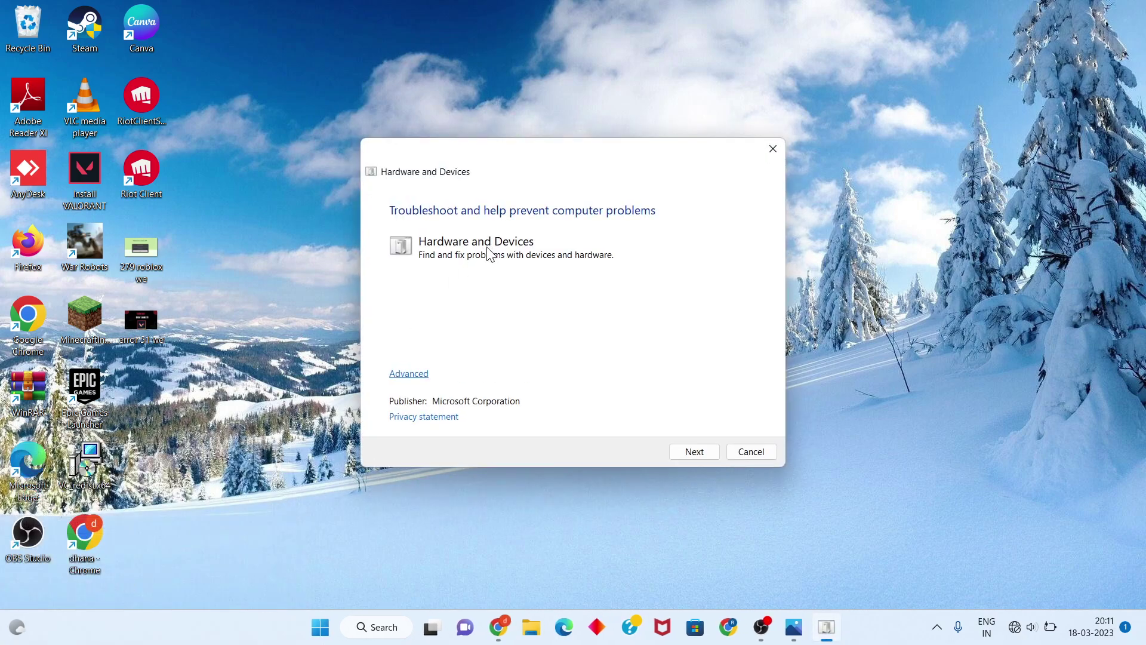
Run the hardware problem scan until it recommends restarting the PC, then close the troubleshooter
left_click(693, 452)
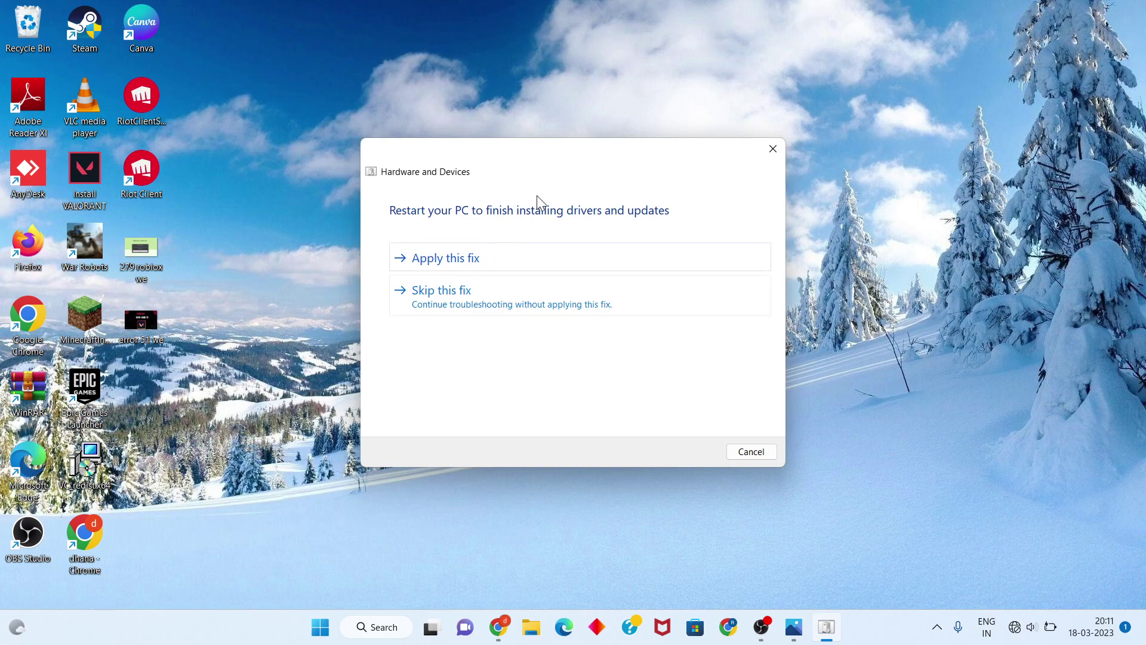
left_click(773, 149)
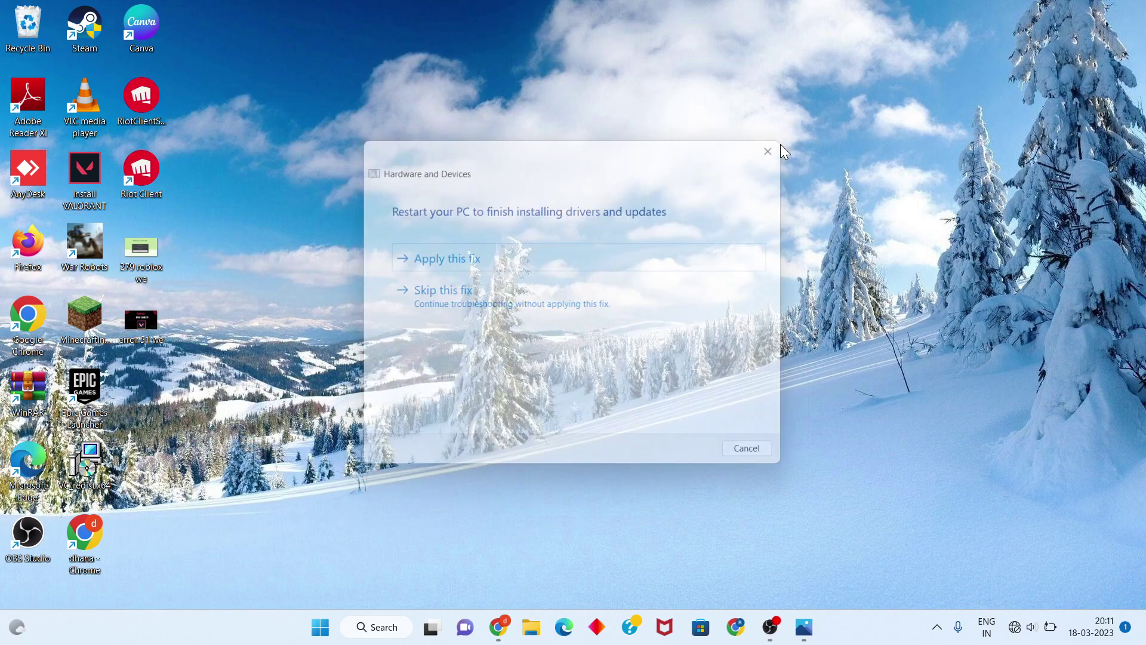
Search for cmd and launch Command Prompt as administrator
left_click(402, 631)
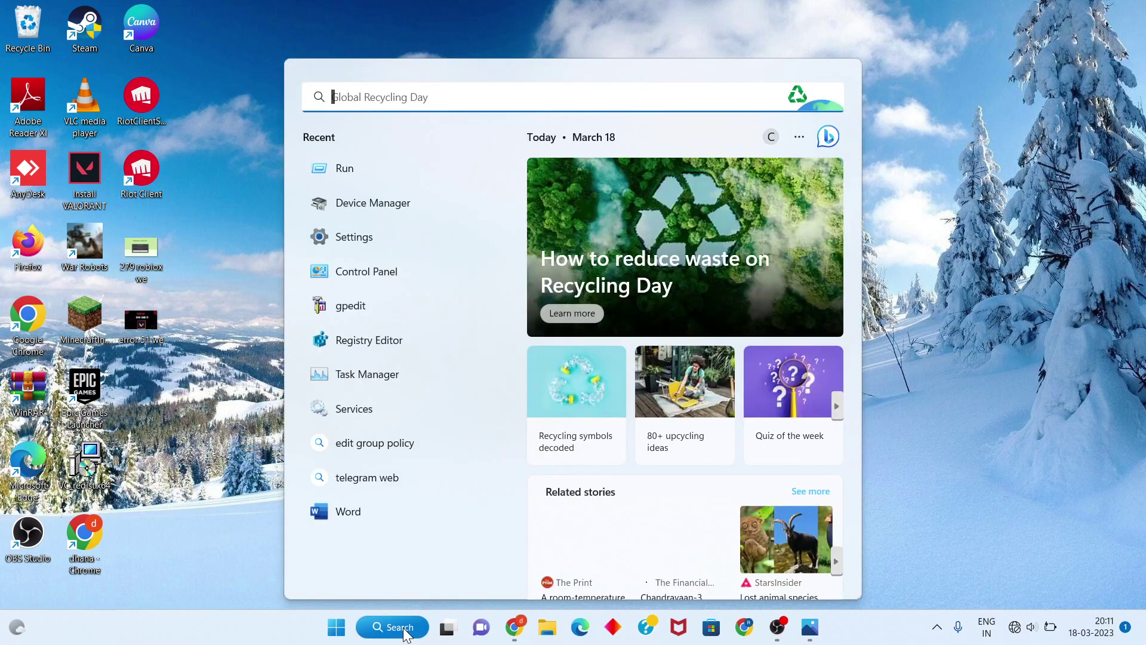
type("cmd")
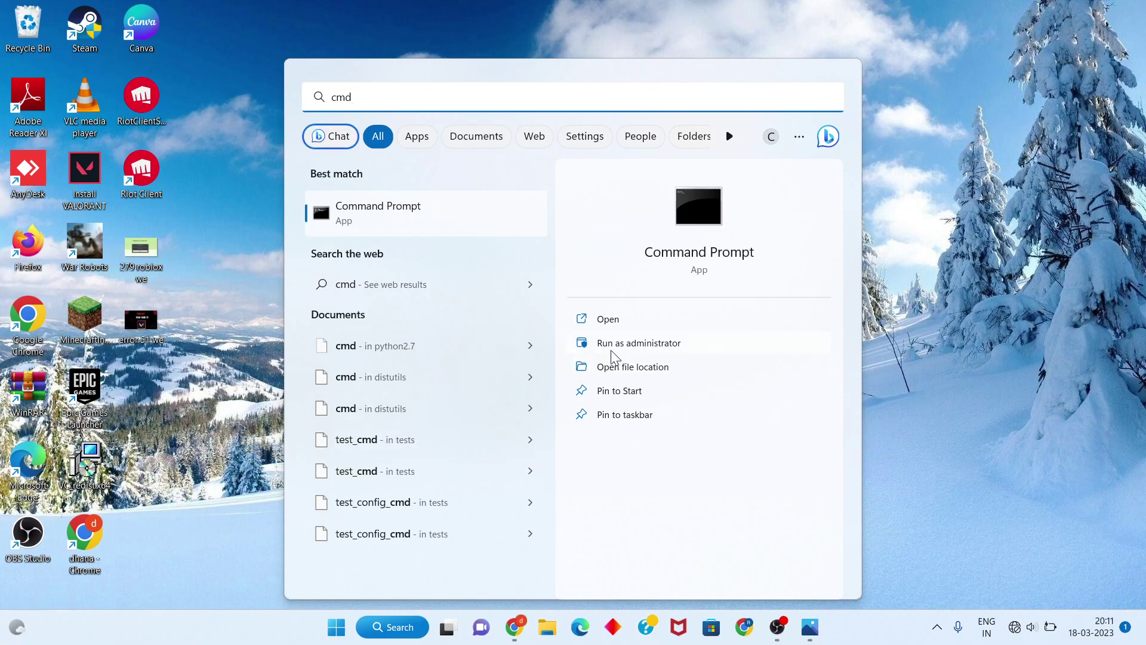
left_click(679, 347)
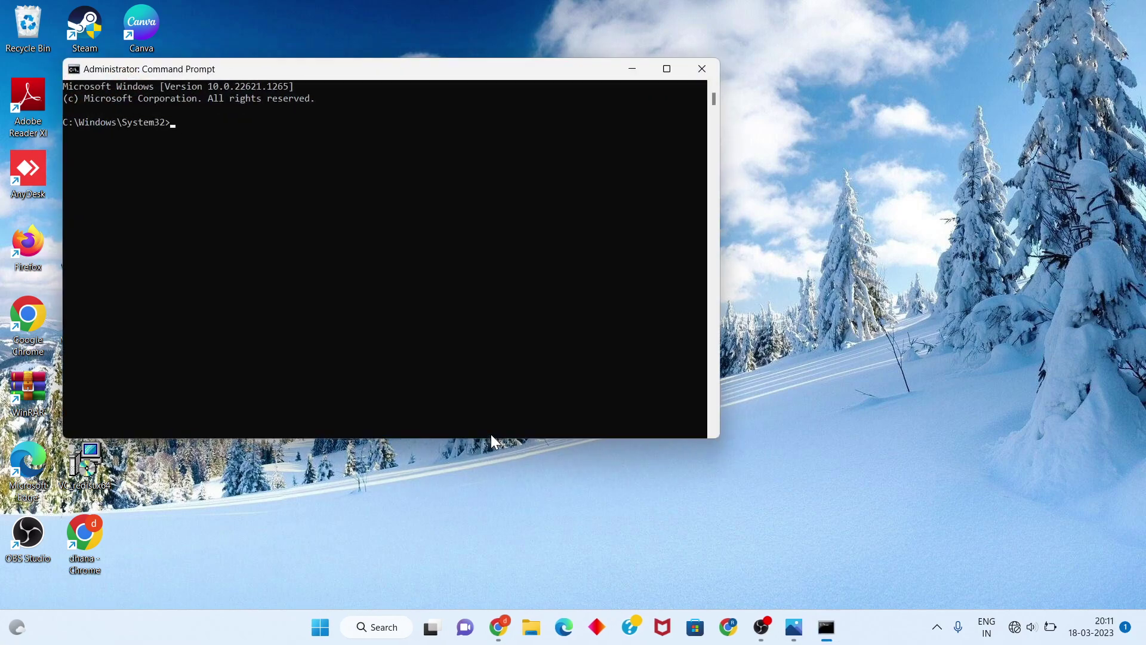
Enter chkdsk c: /f /x /r at the prompt, then close Command Prompt
type("chkdsk")
type("c: /f /")
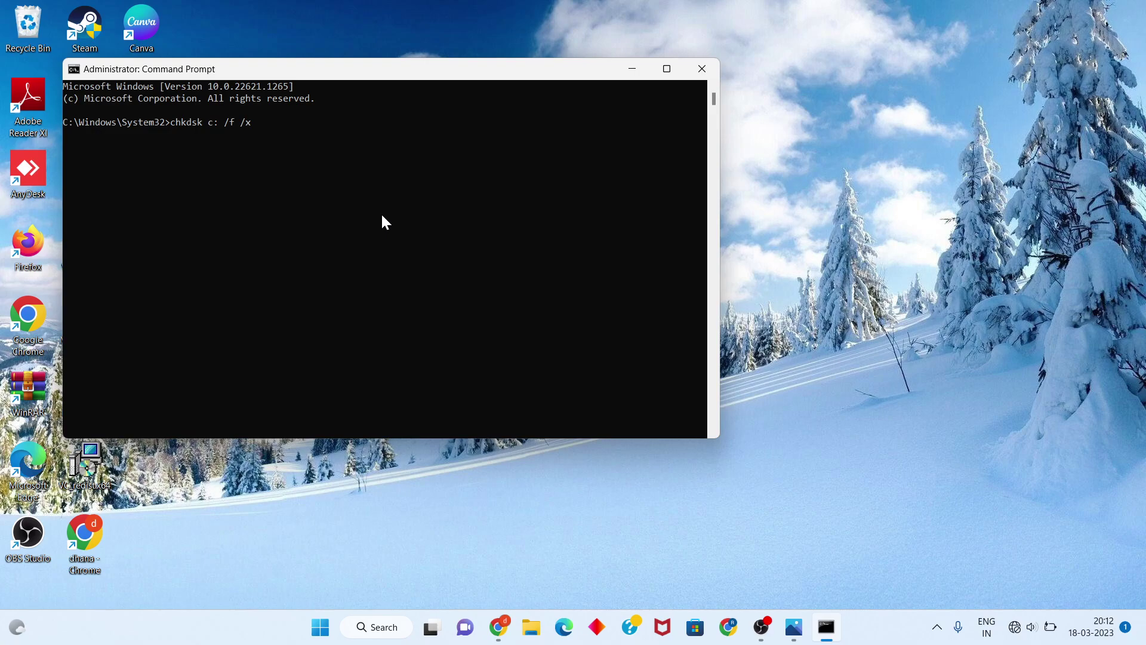
type("x /r")
left_click(694, 71)
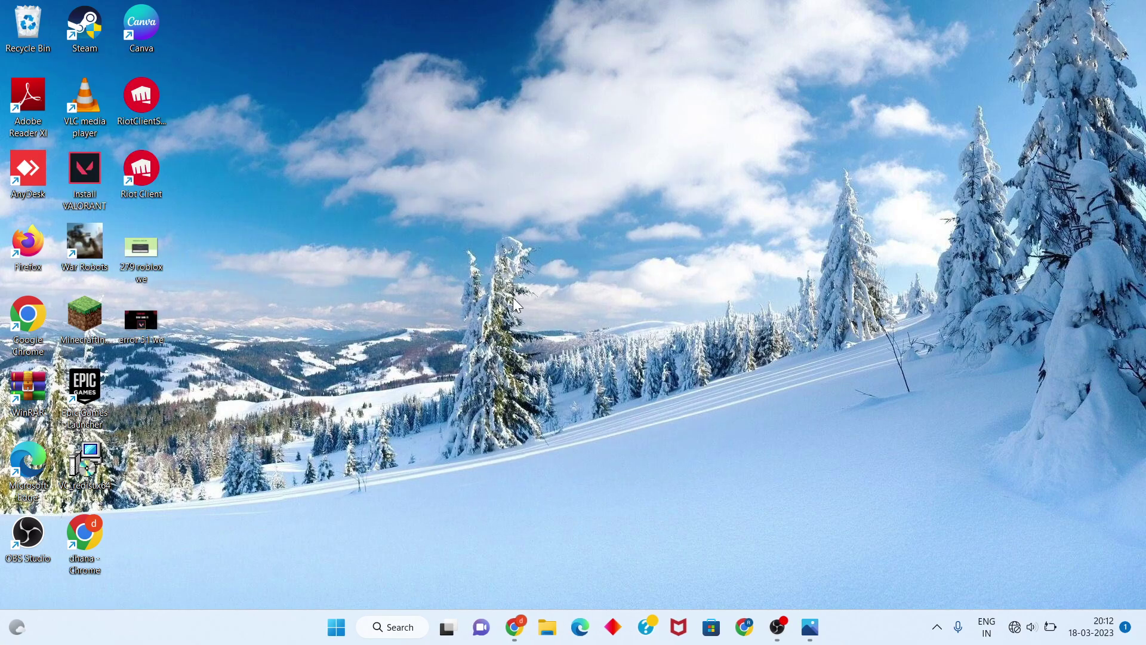
Show the Start menu's power options (Sleep, Shut down, Restart) and dismiss them without choosing
left_click(336, 626)
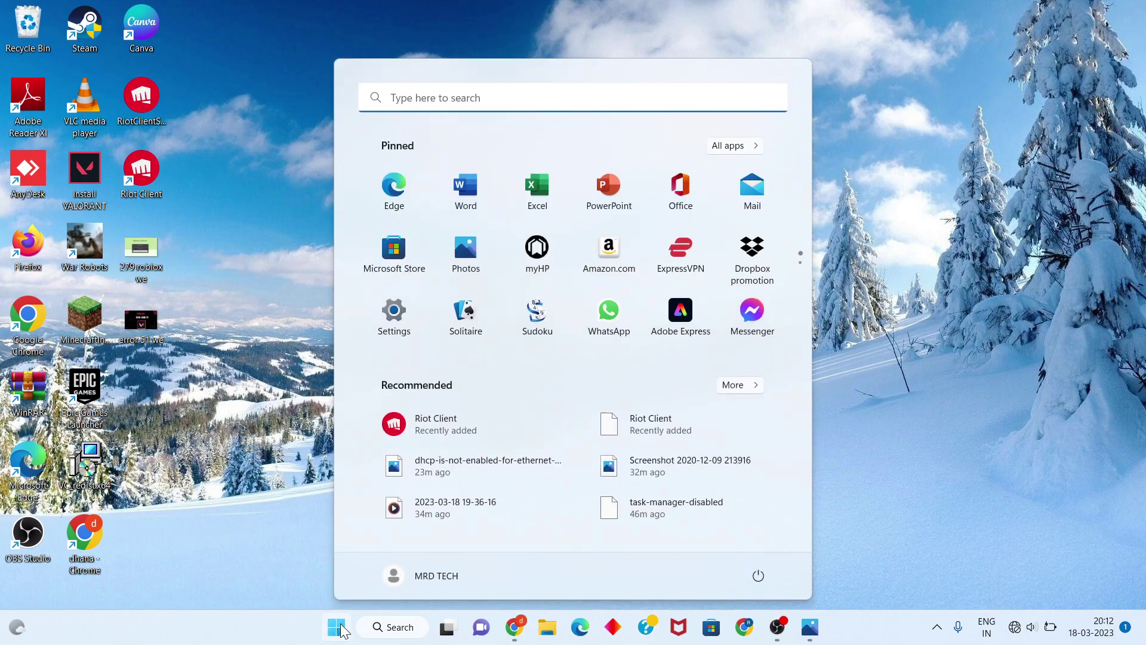
left_click(758, 575)
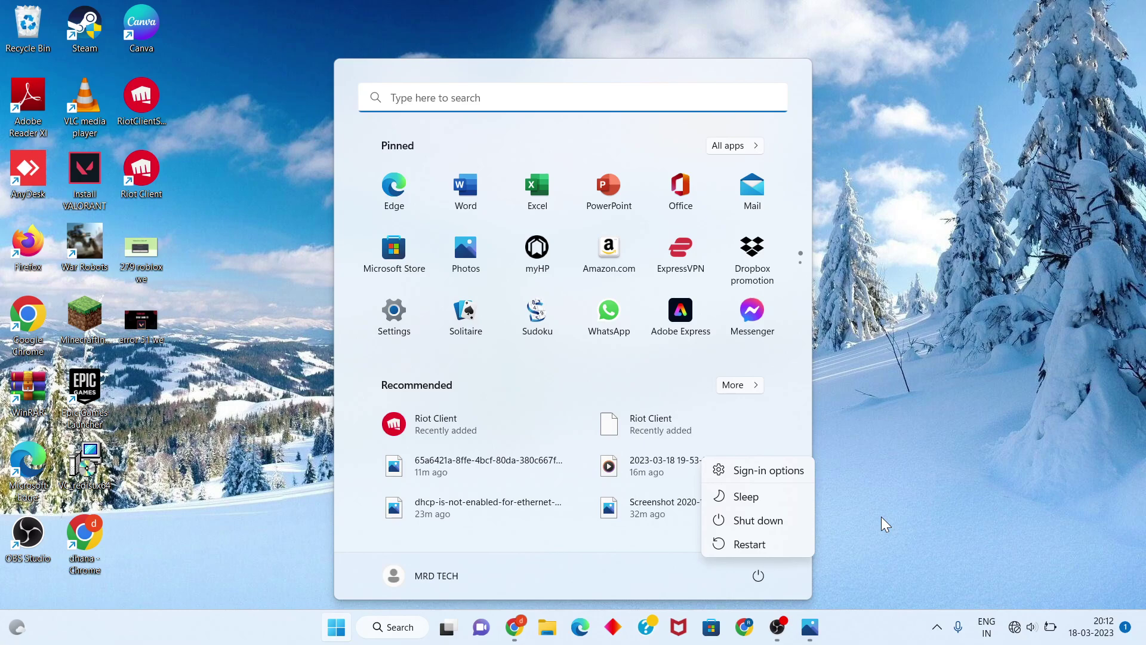
left_click(895, 507)
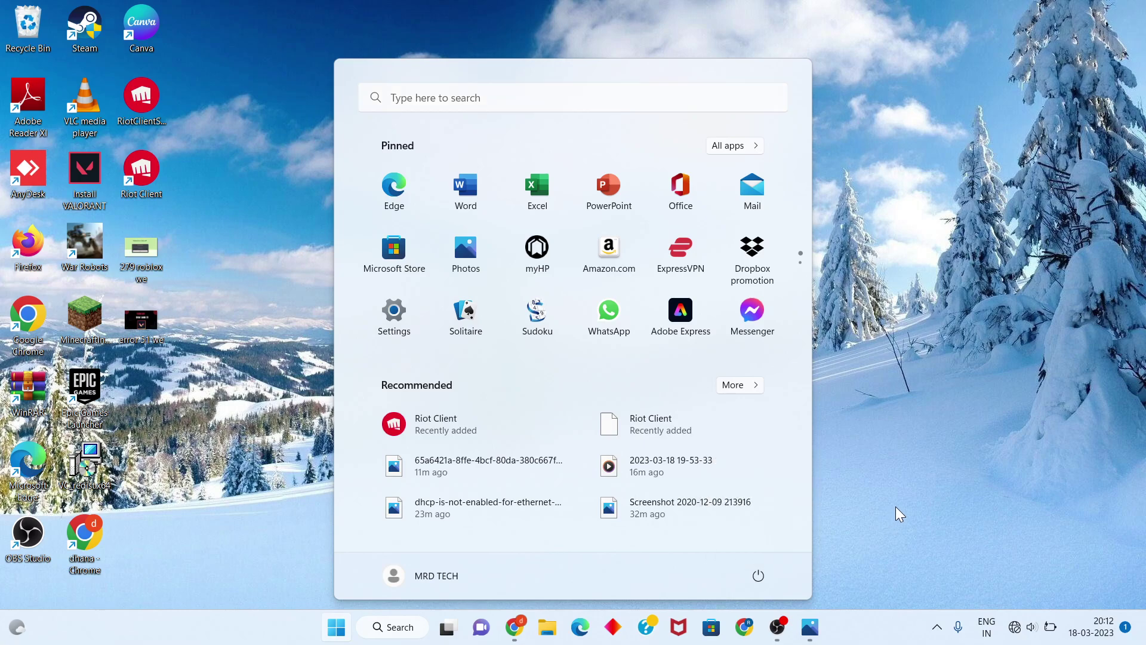